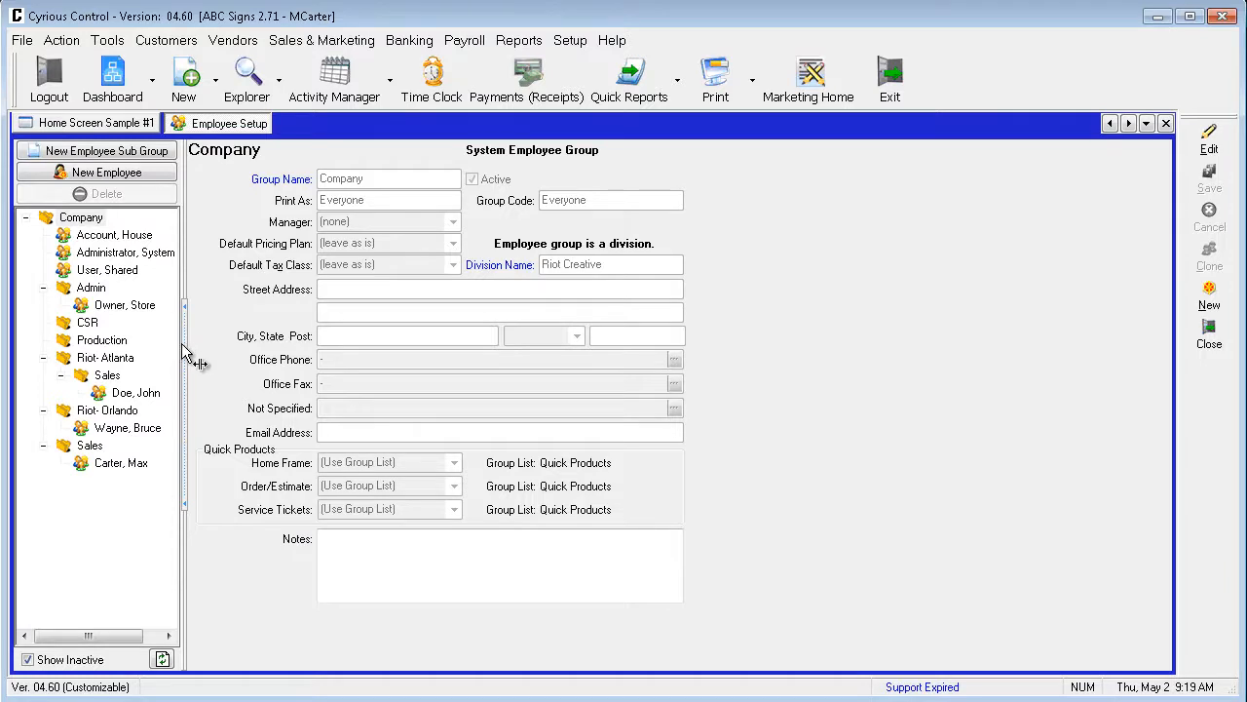
Widen the employee tree and view the Admin, CSR, Production and top-level Sales group records.
drag(183, 343, 295, 353)
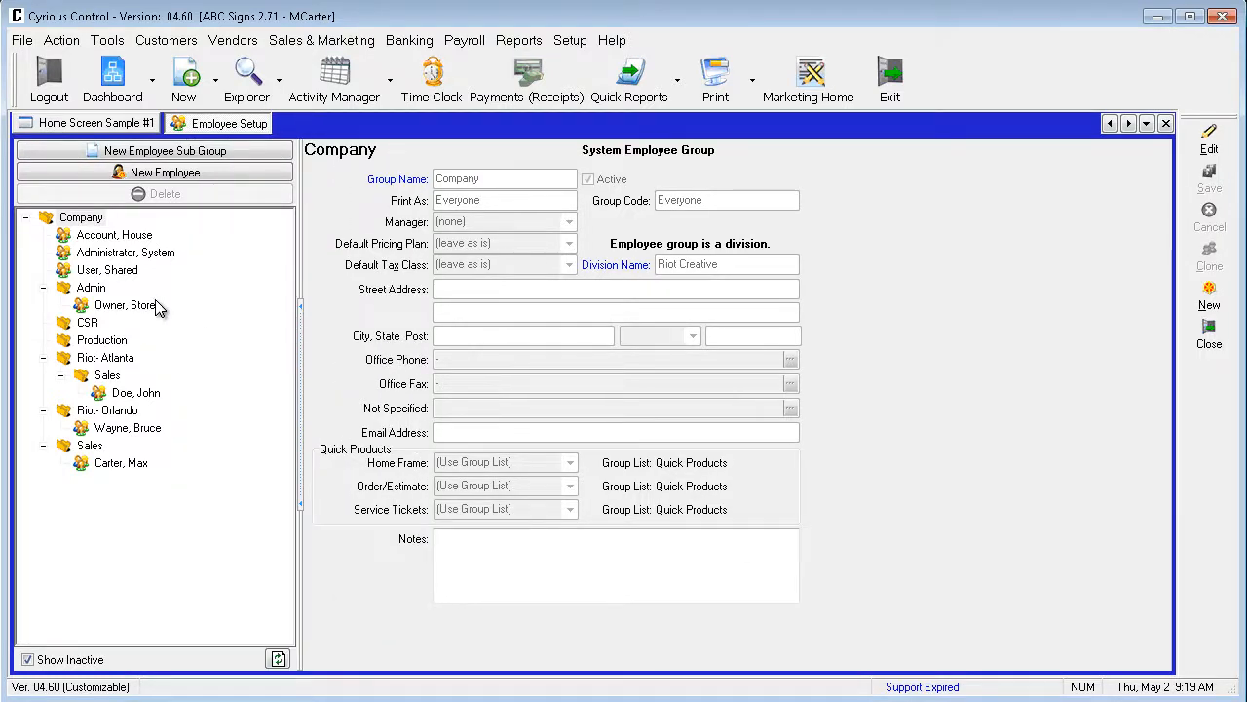
click(95, 287)
click(94, 325)
click(98, 340)
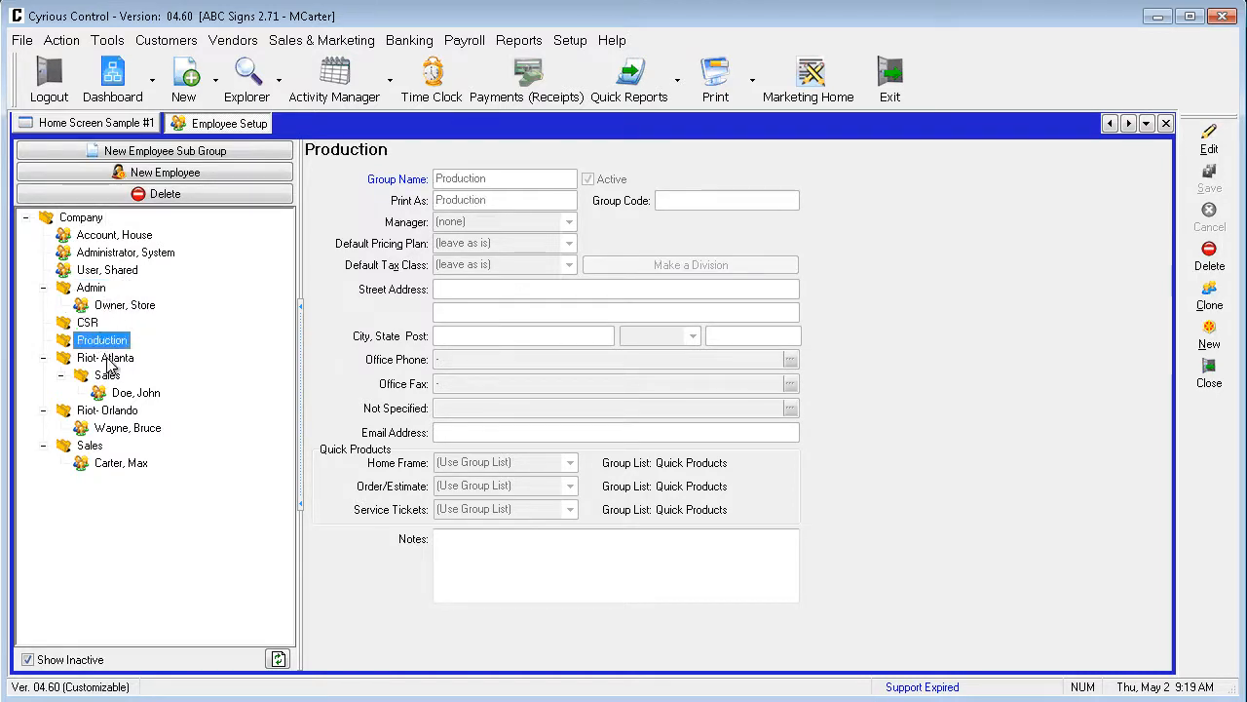
click(90, 450)
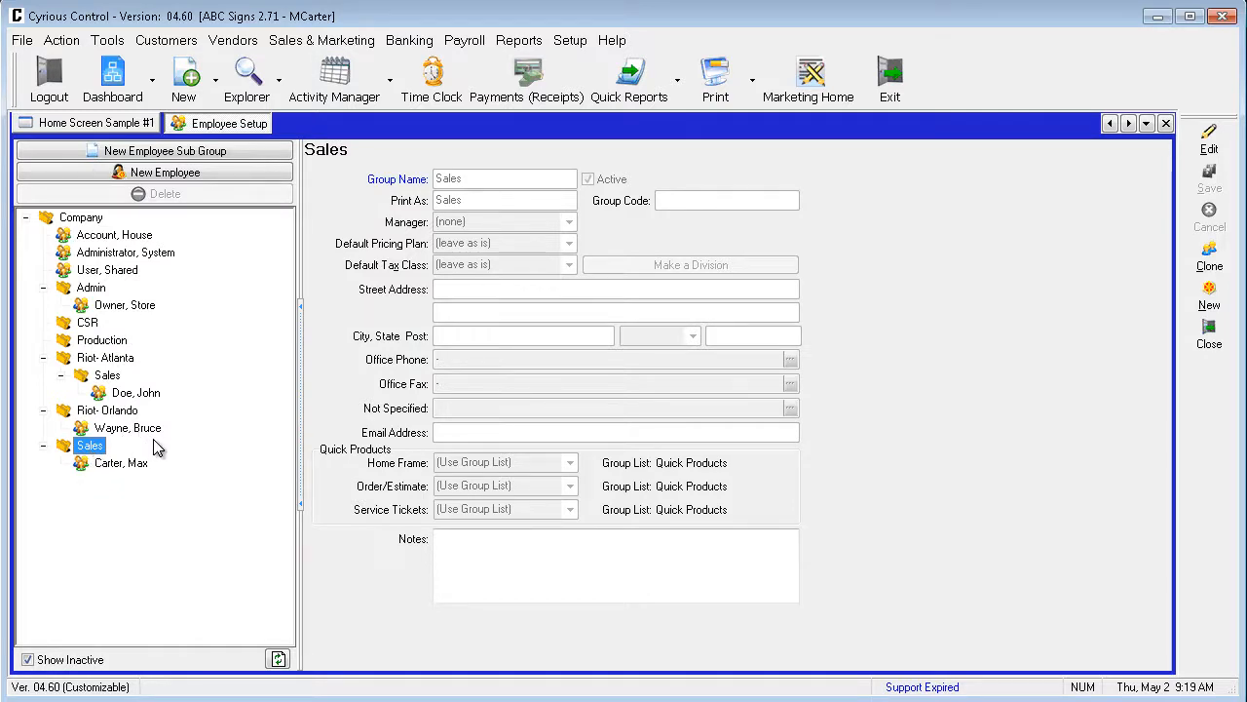
Add a new employee to the CSR group and enter the employee's first and last name.
click(88, 323)
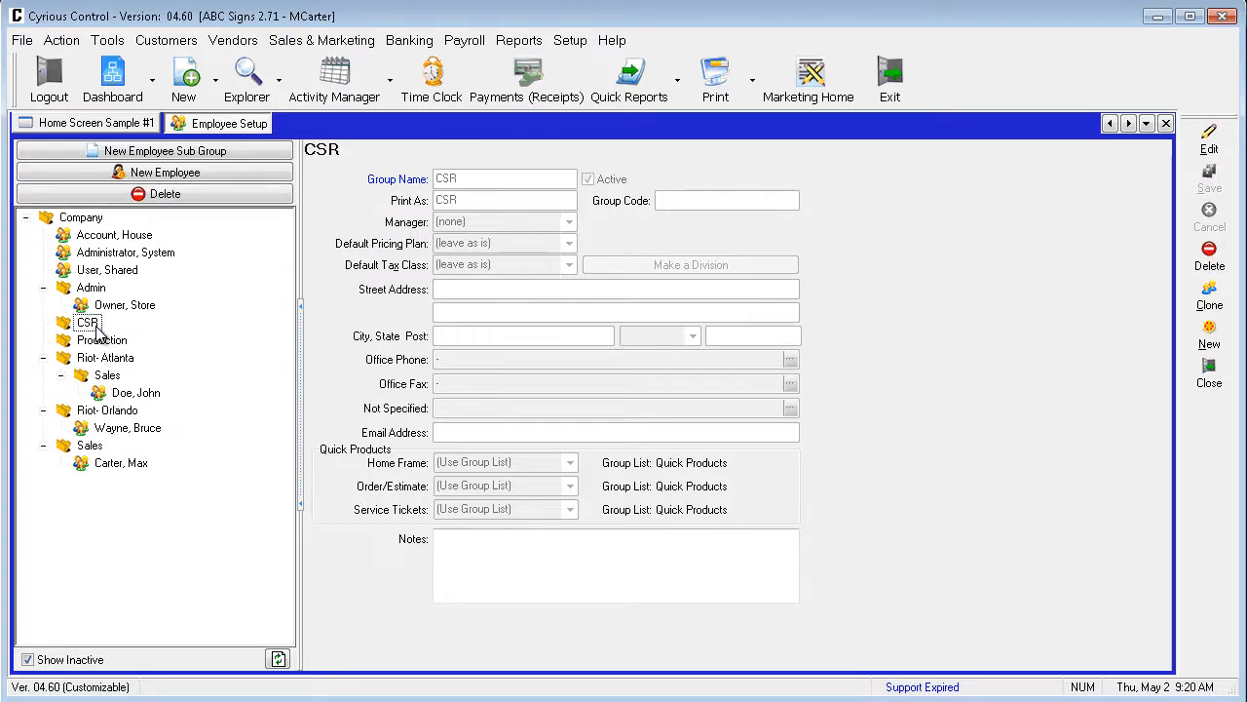
click(174, 180)
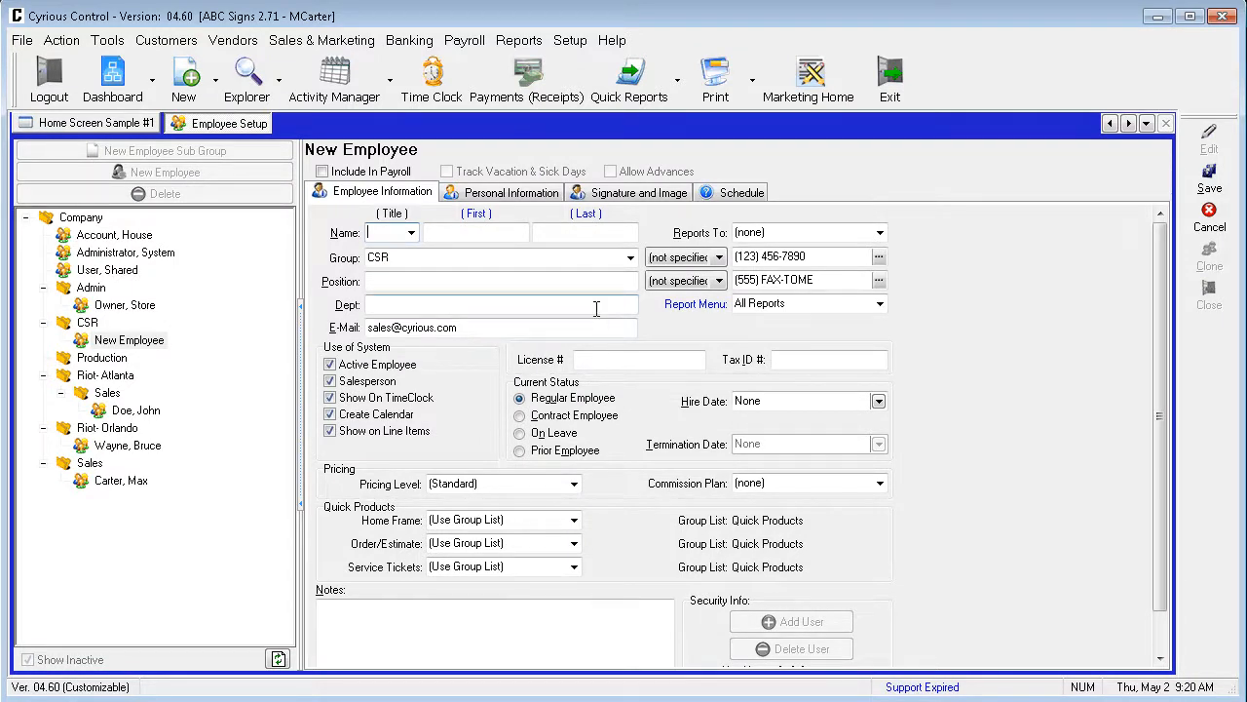
click(507, 234)
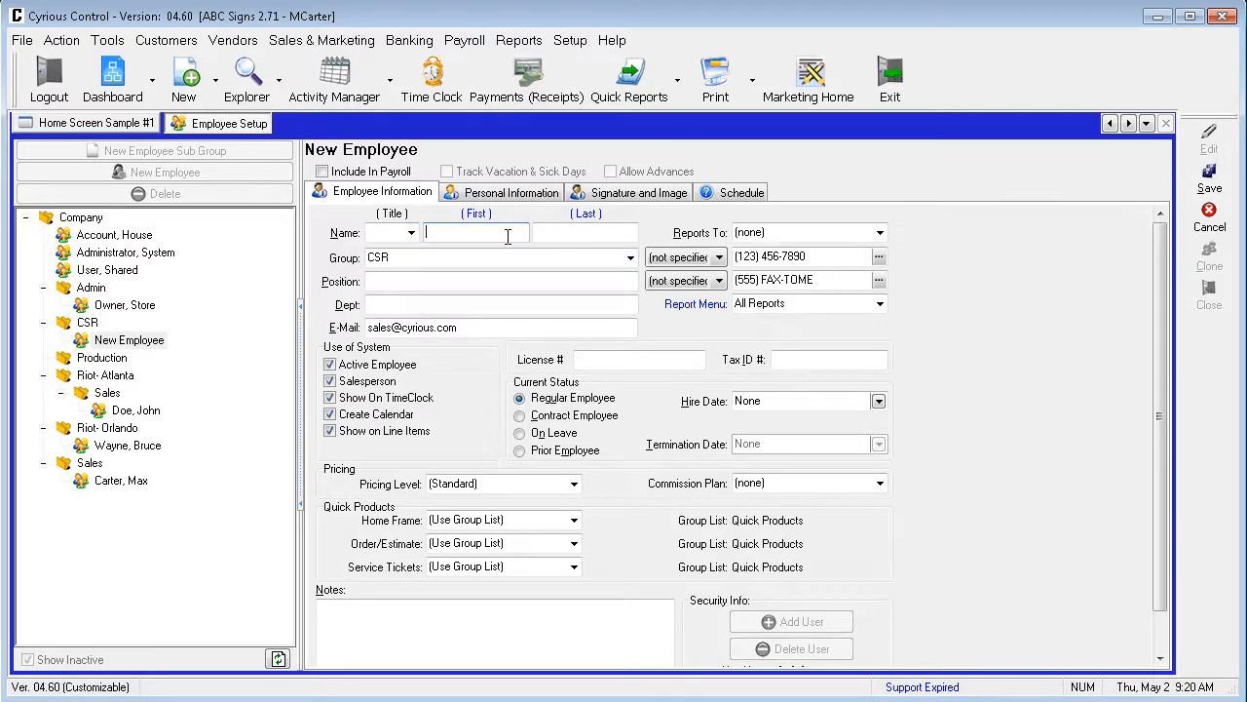
text(Will)
key(Tab)
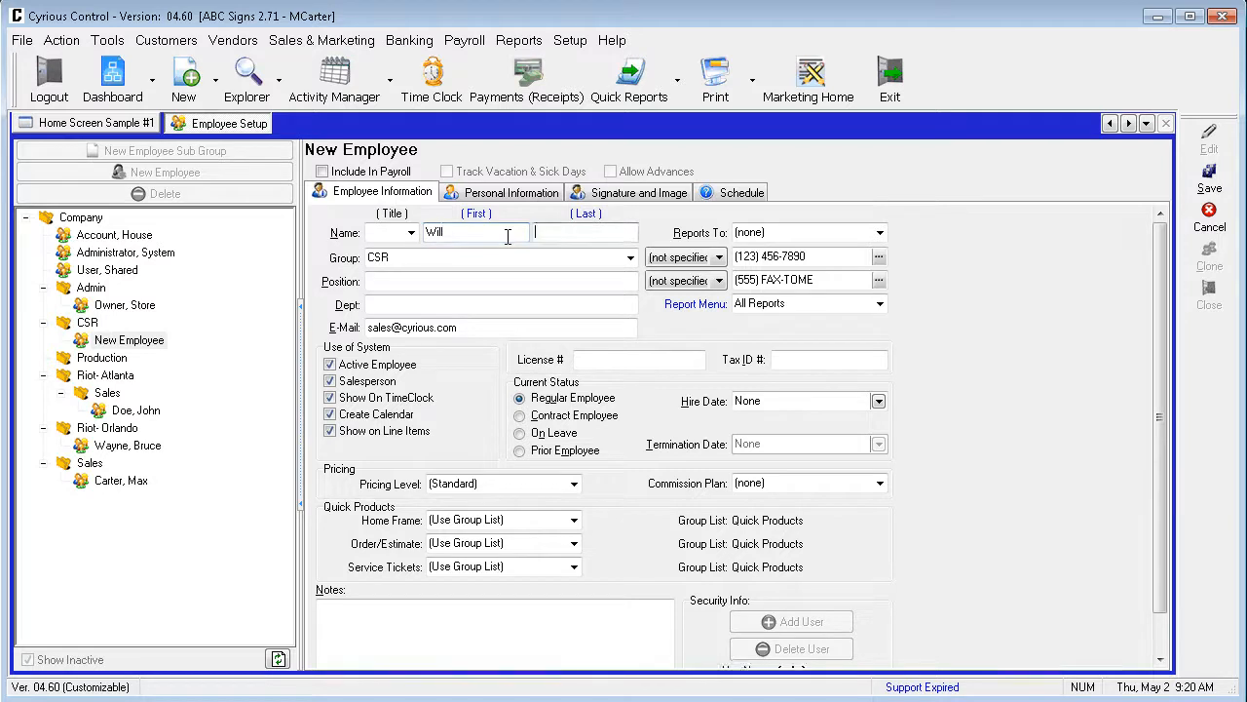
text(Signmaker)
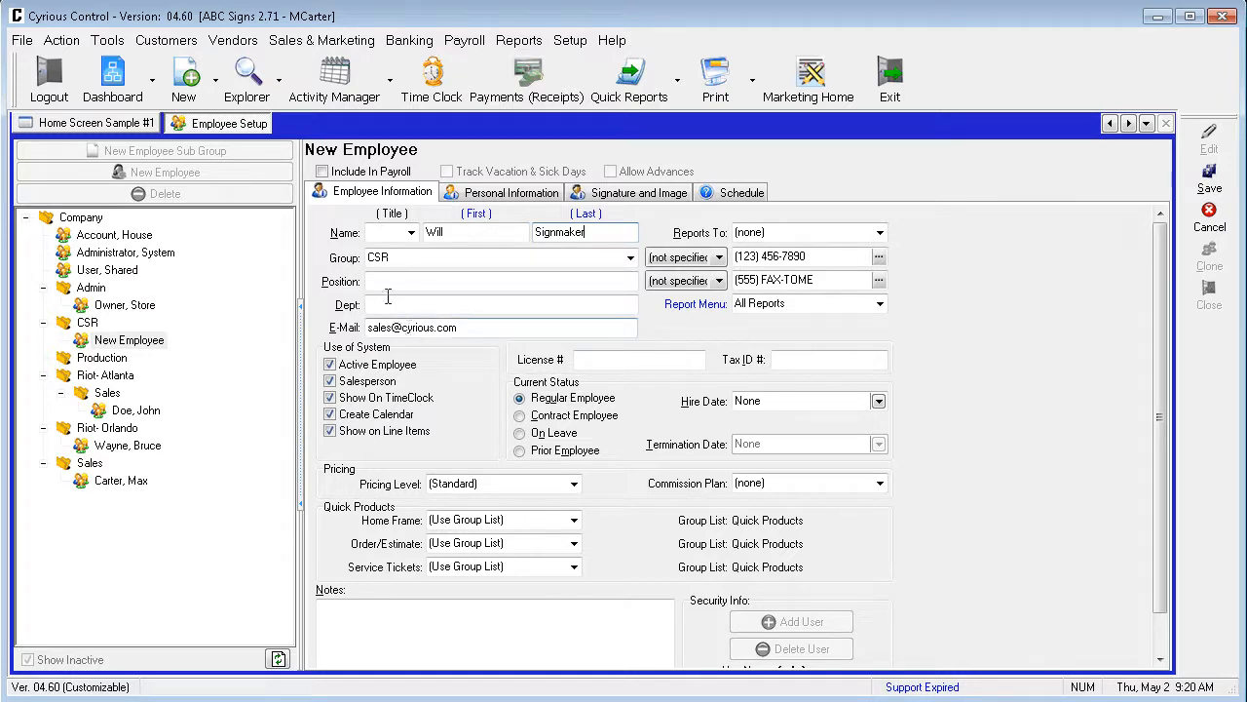
Exclude the new employee from salespeople, set Reports To to the employee in the top-level Sales group, and check the Report Menu choices.
click(331, 367)
click(331, 382)
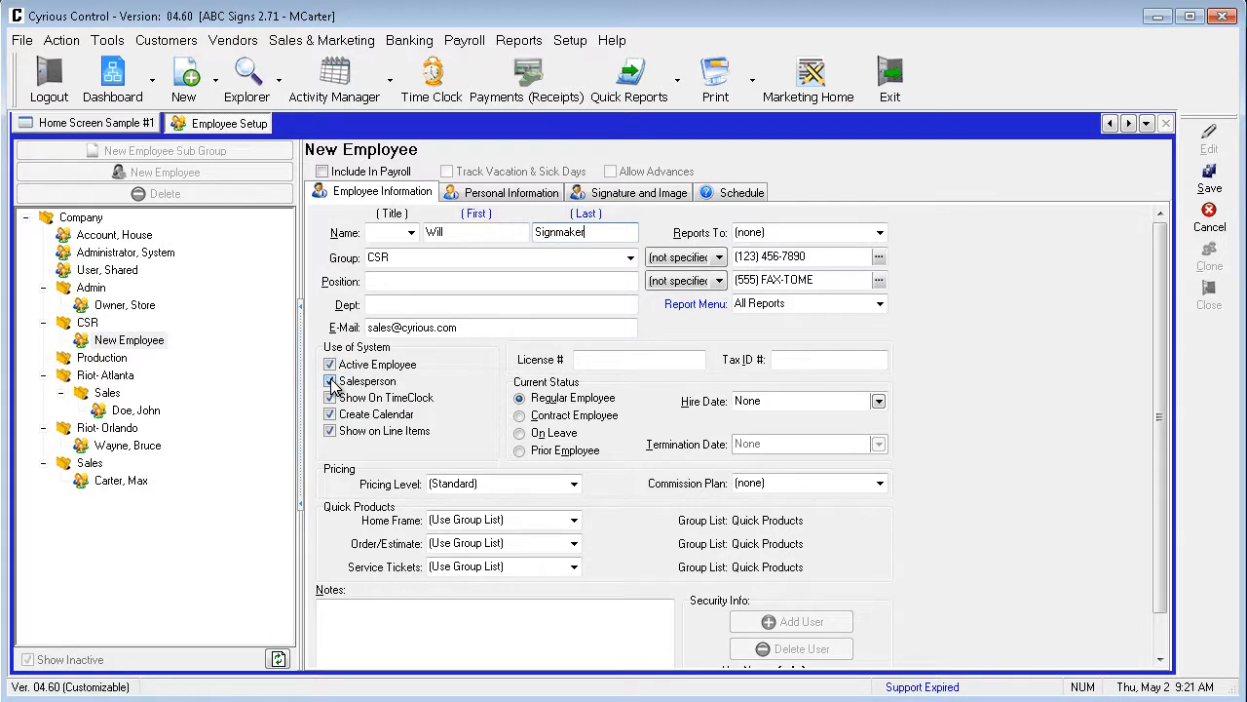
click(332, 382)
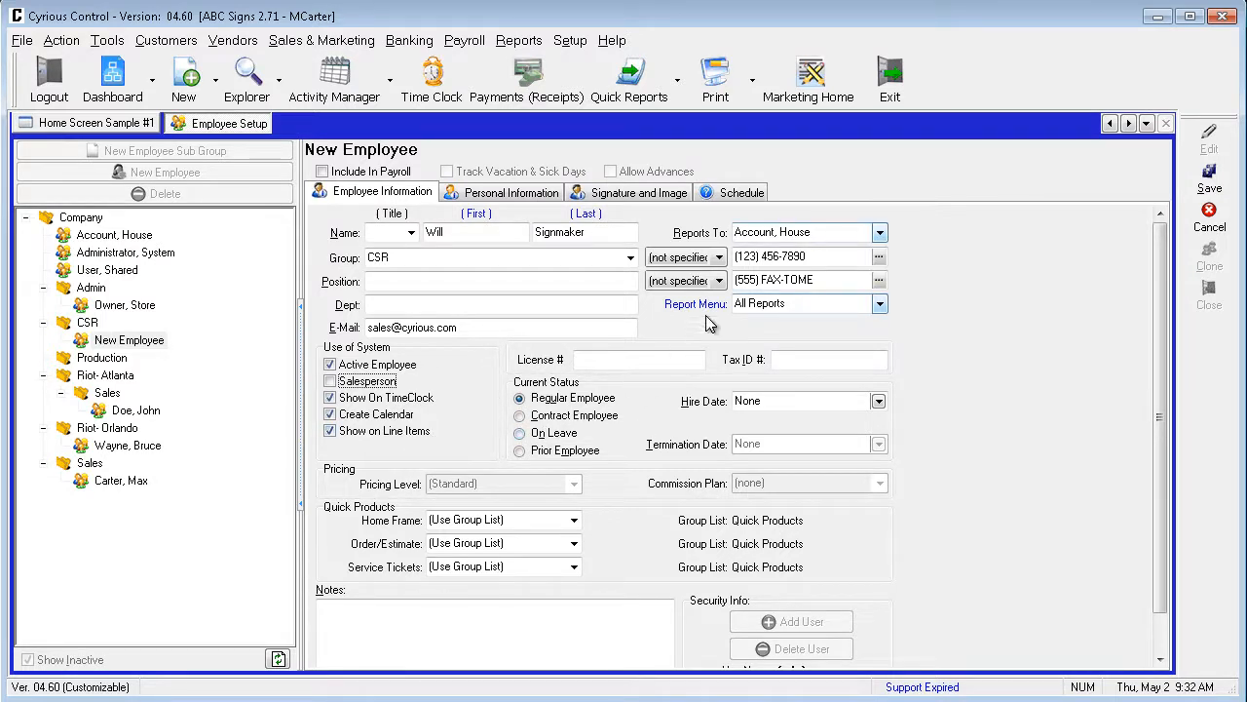
click(879, 234)
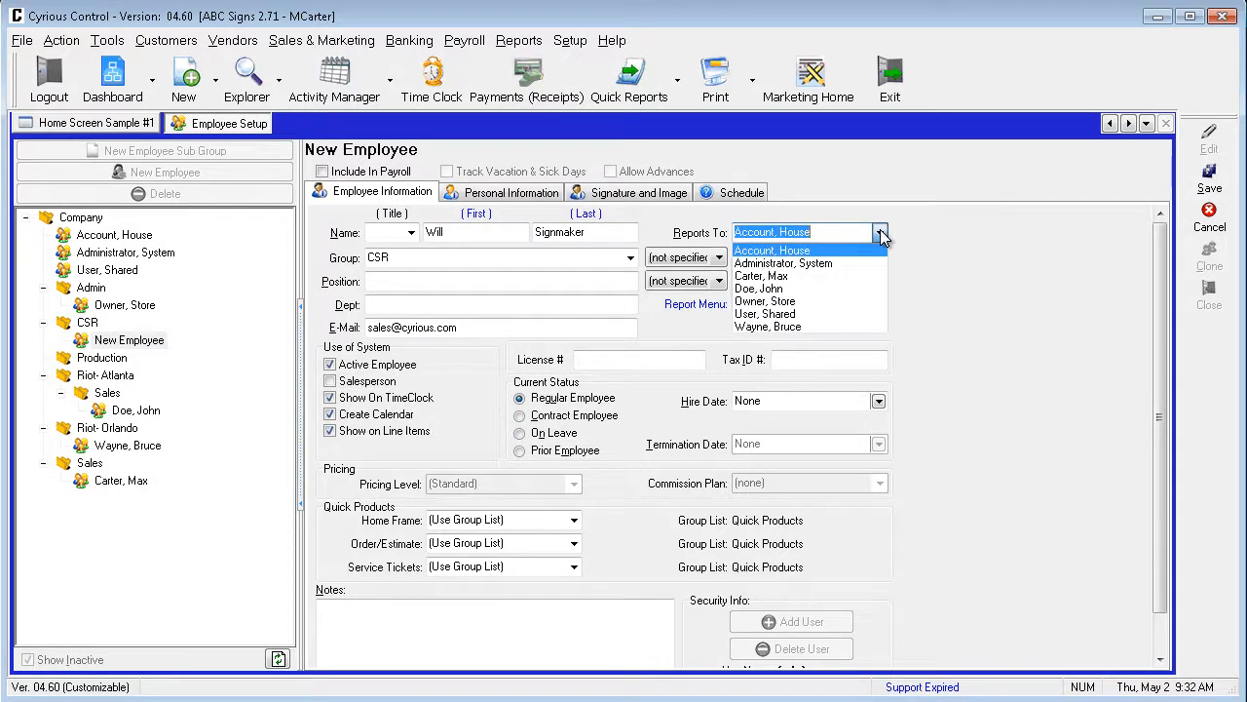
click(826, 276)
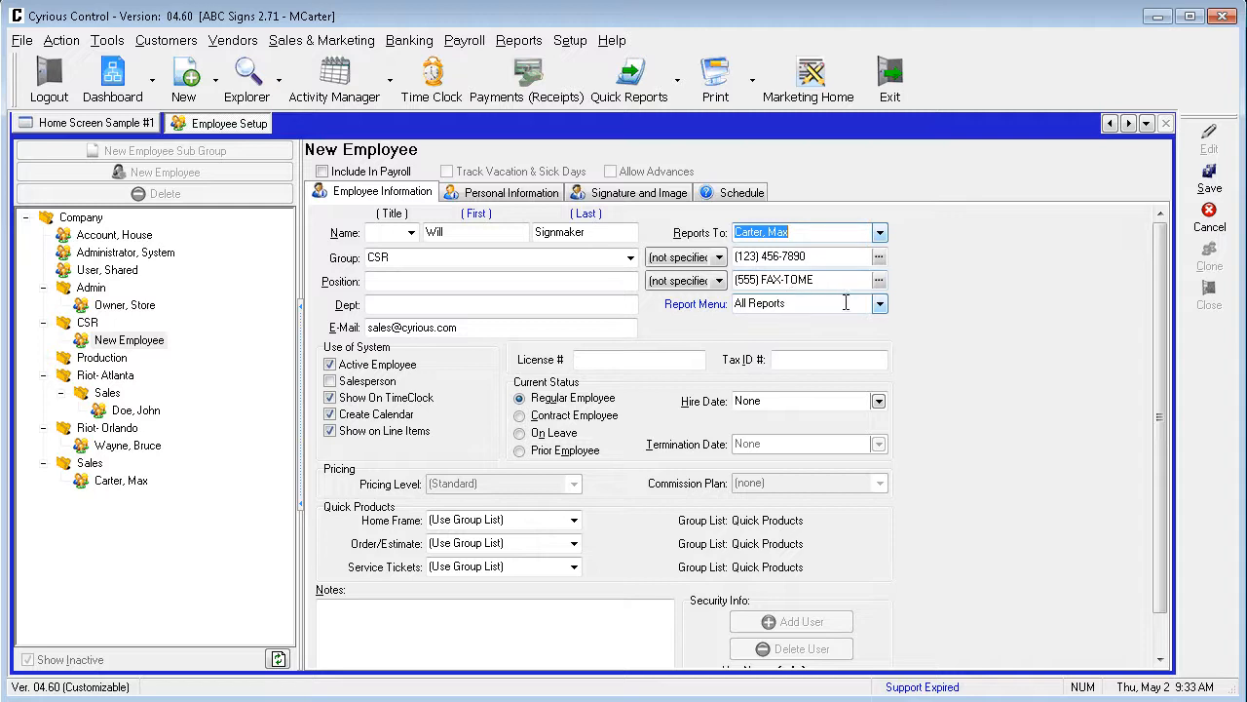
click(880, 305)
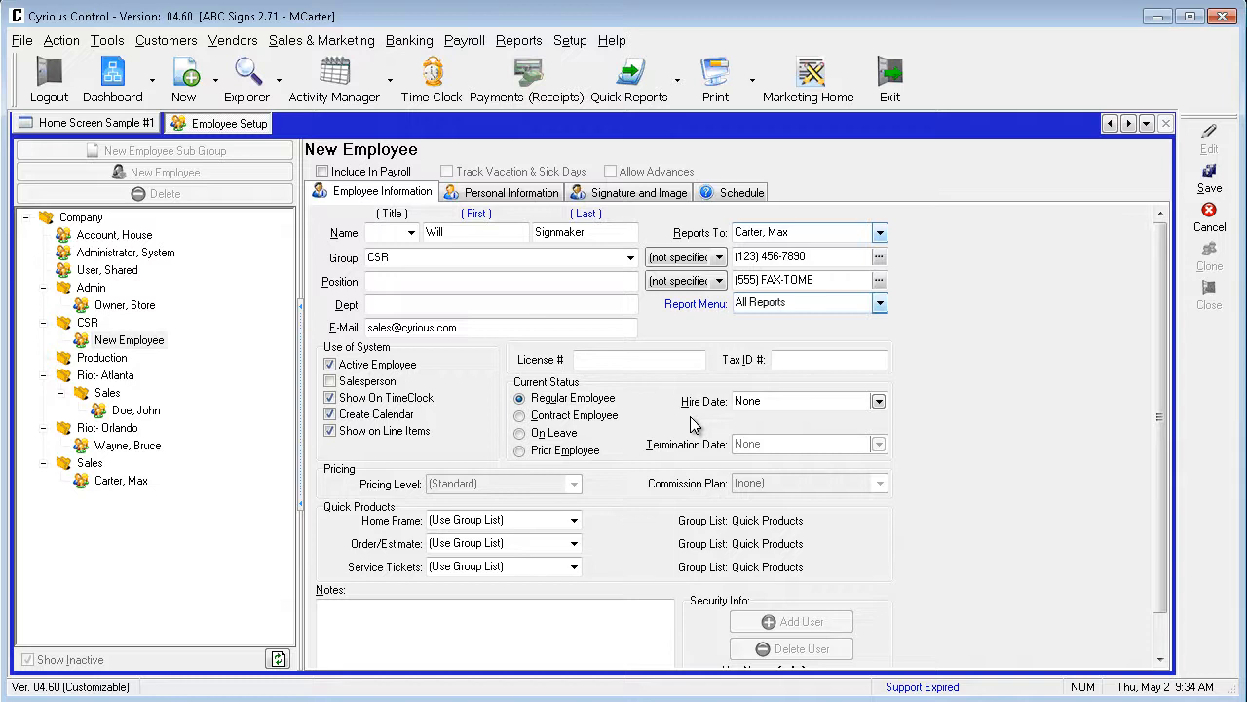
Review the new employee's Personal Information and Signature and Image sections, and save the employee record.
click(526, 195)
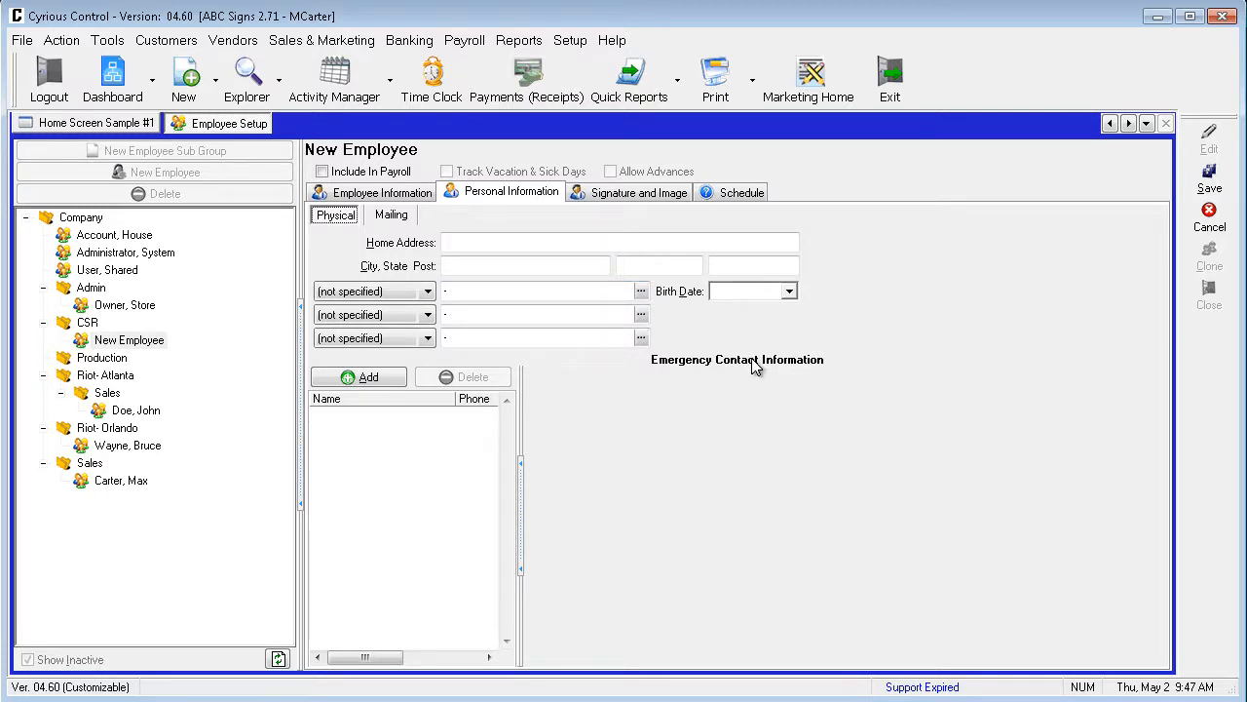
click(653, 195)
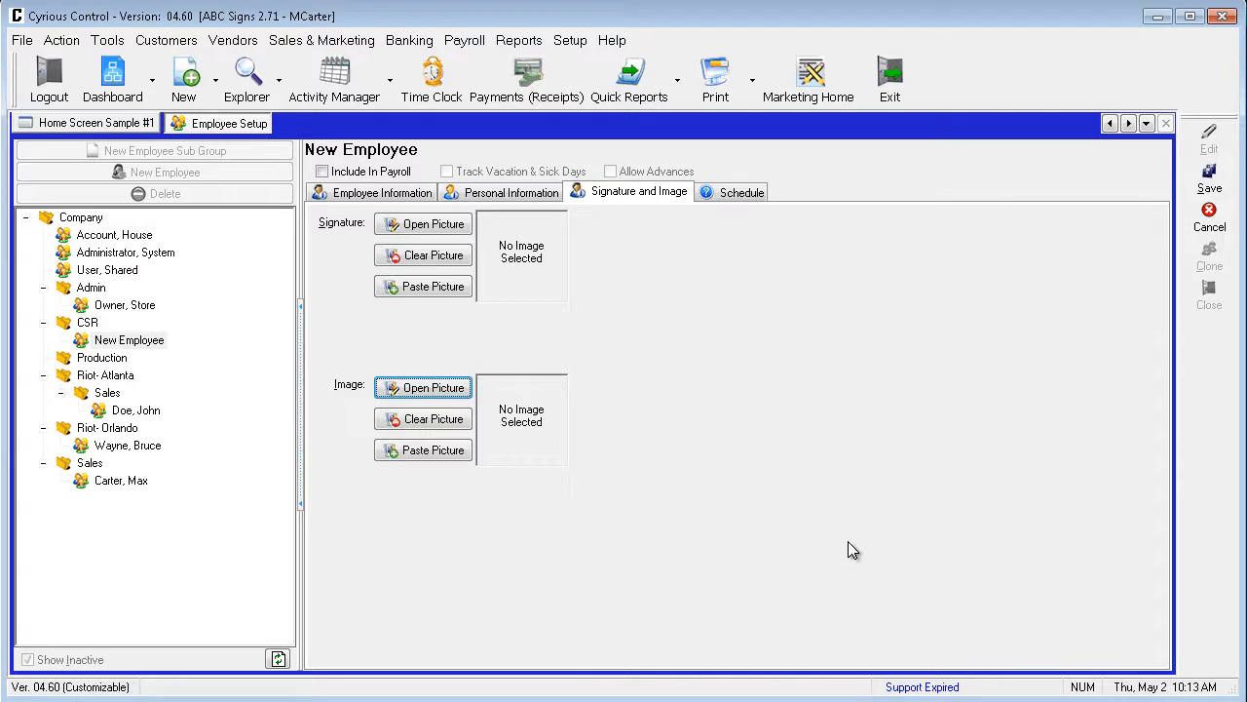
click(1210, 180)
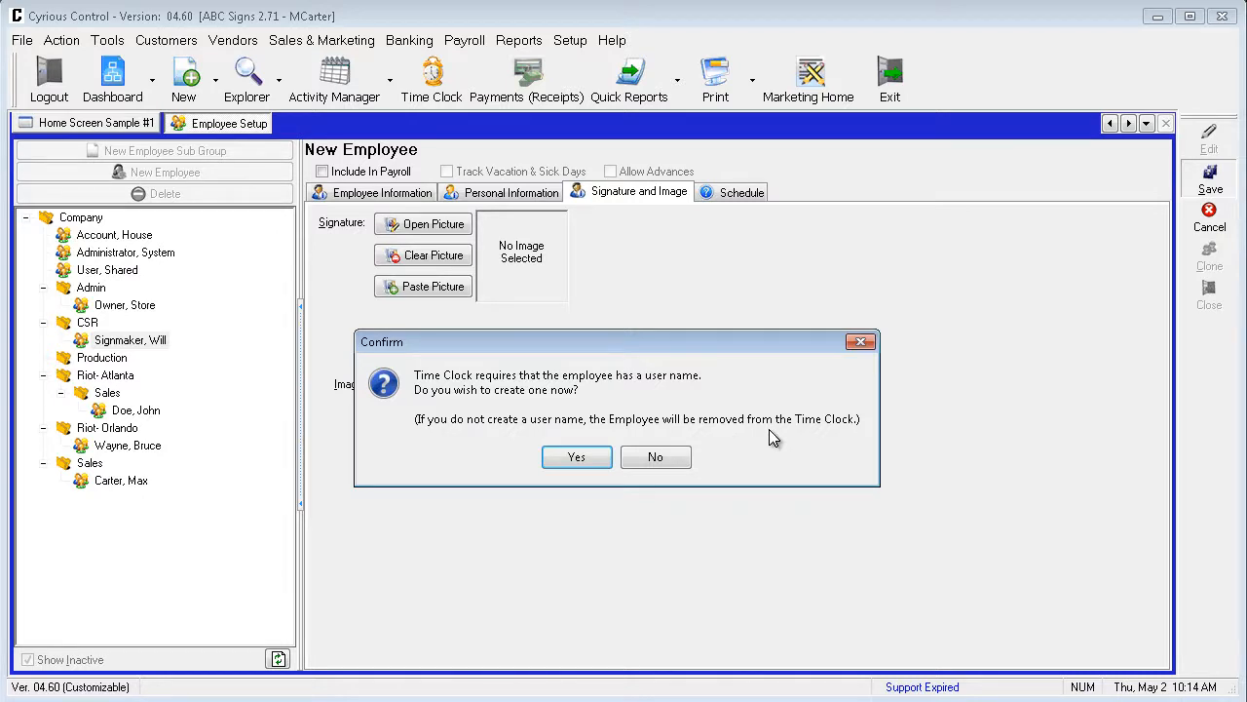
Agree to create a user name for the employee, keep the suggested login name, and enter and confirm the new password.
click(577, 458)
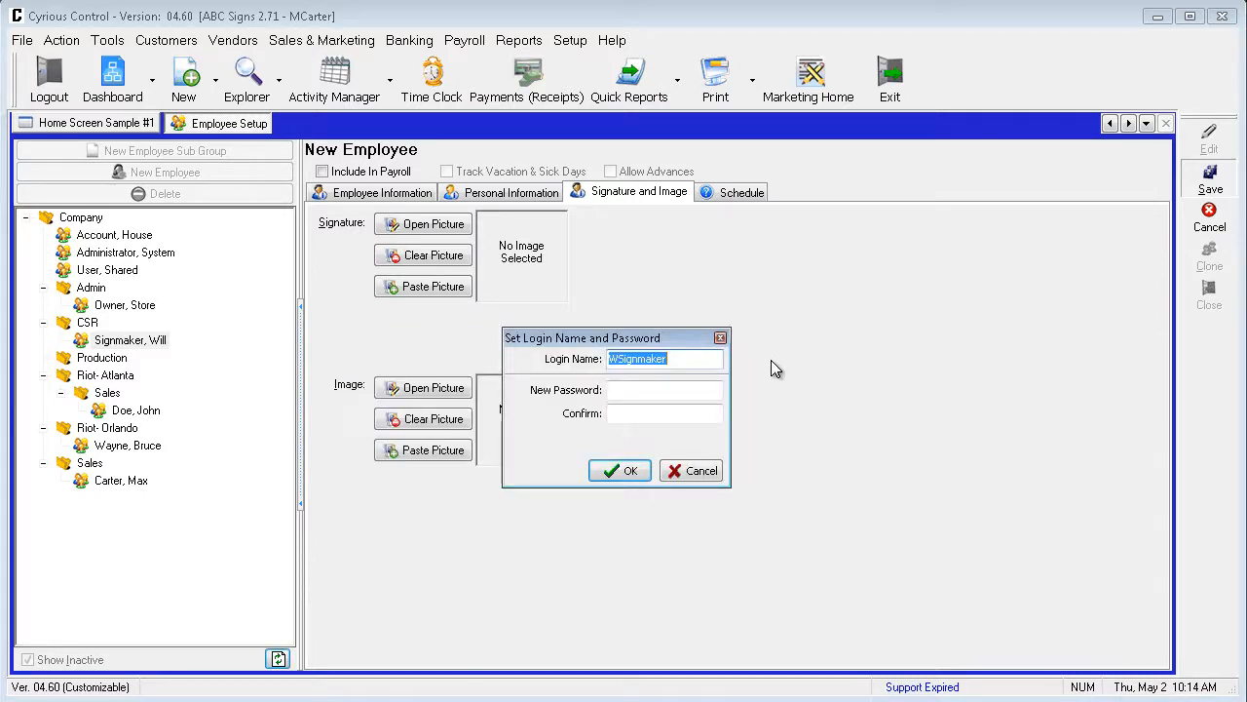
click(692, 390)
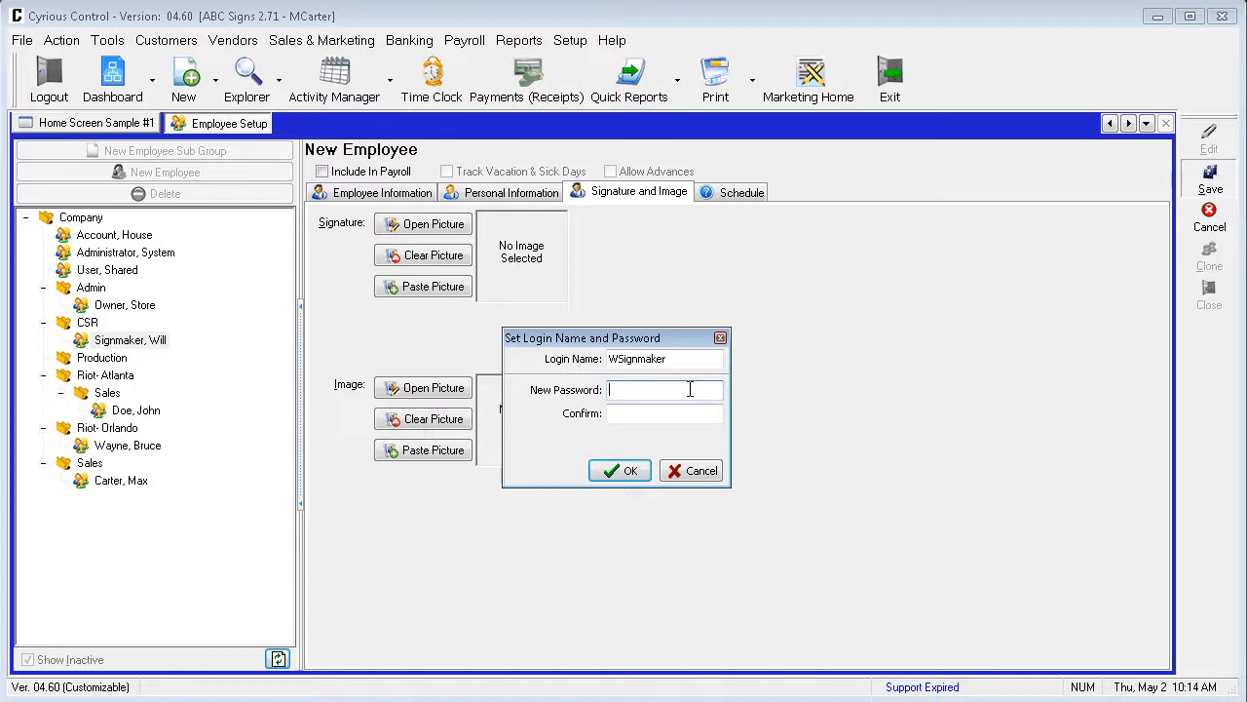
text(**********)
key(Tab)
text(**********)
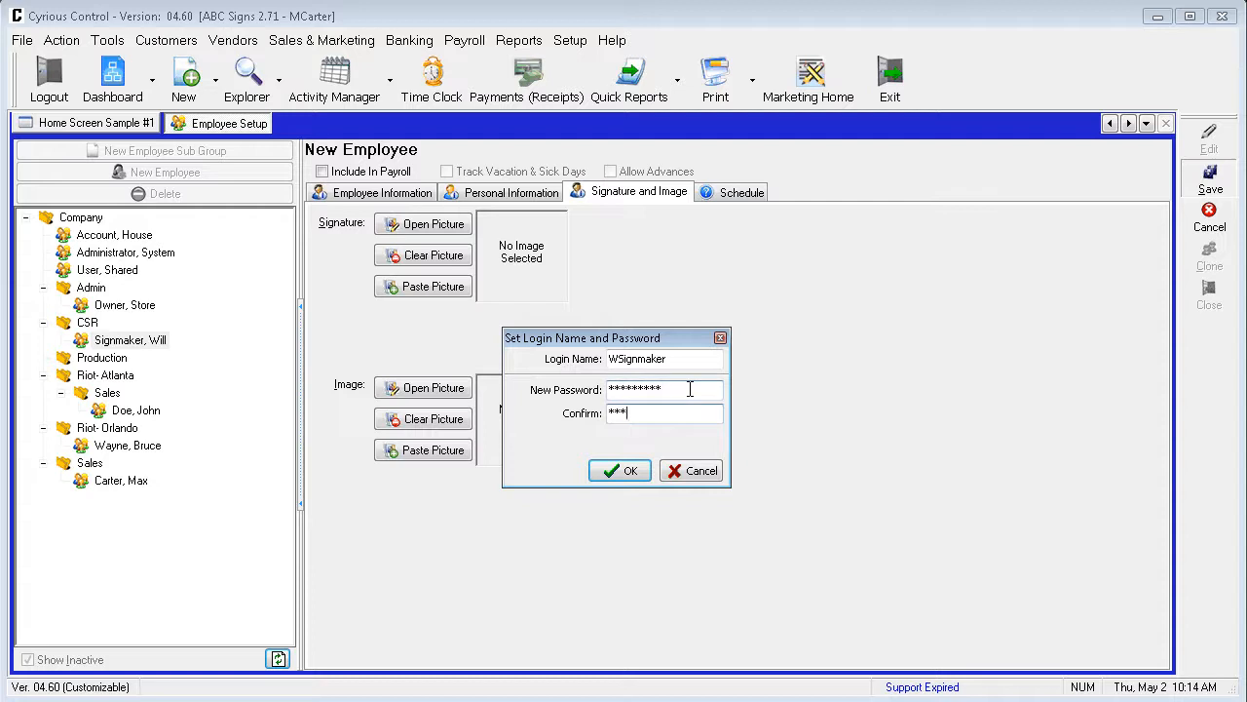
key(Return)
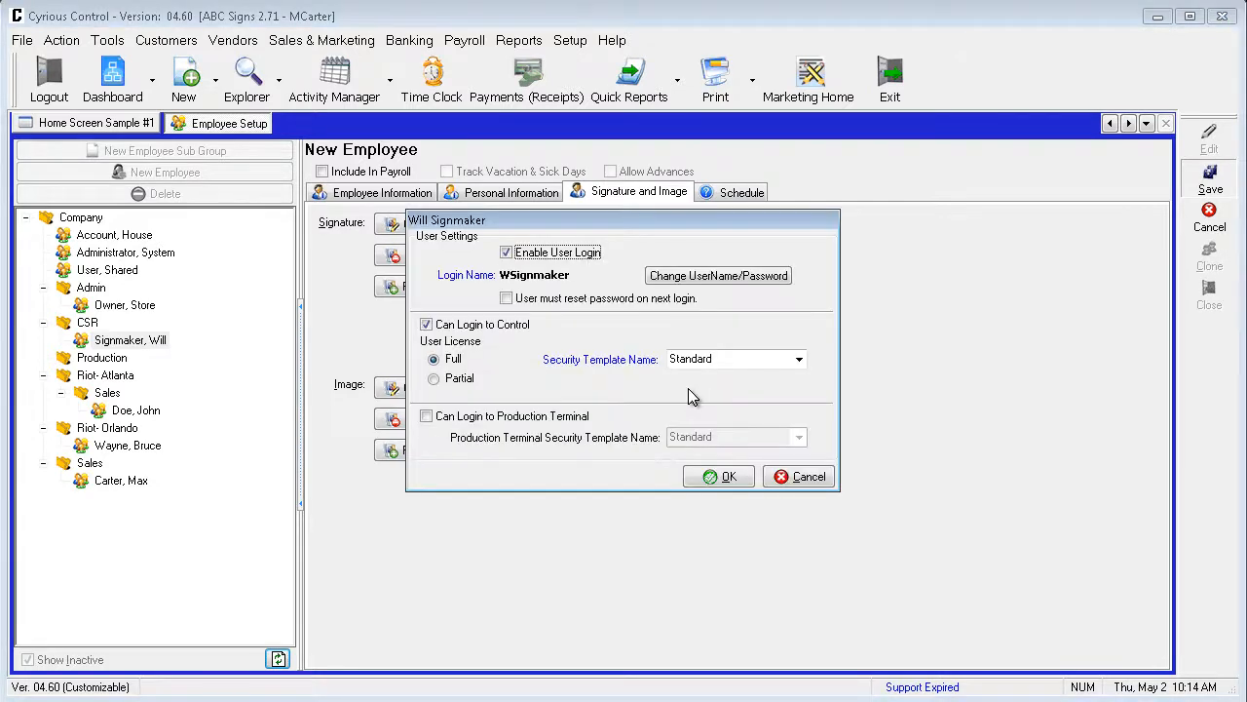
Keep Control login enabled with the Full license and Standard security template, and accept the user settings.
click(614, 324)
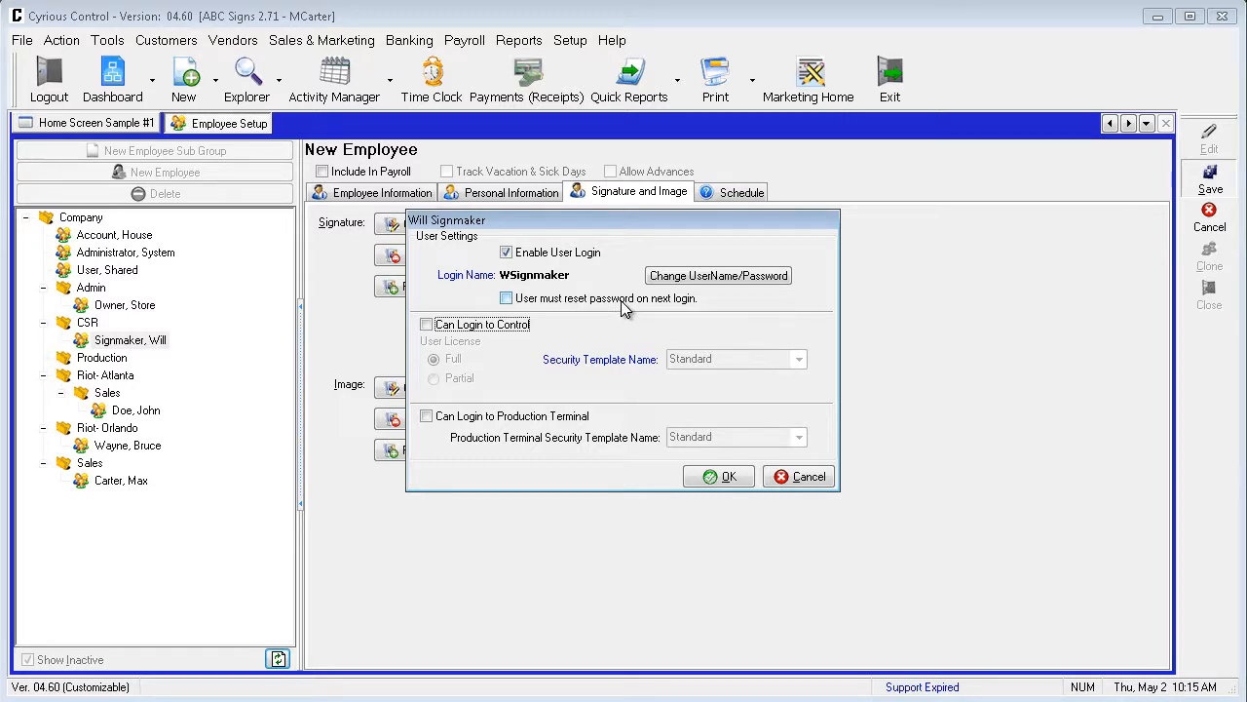
click(440, 327)
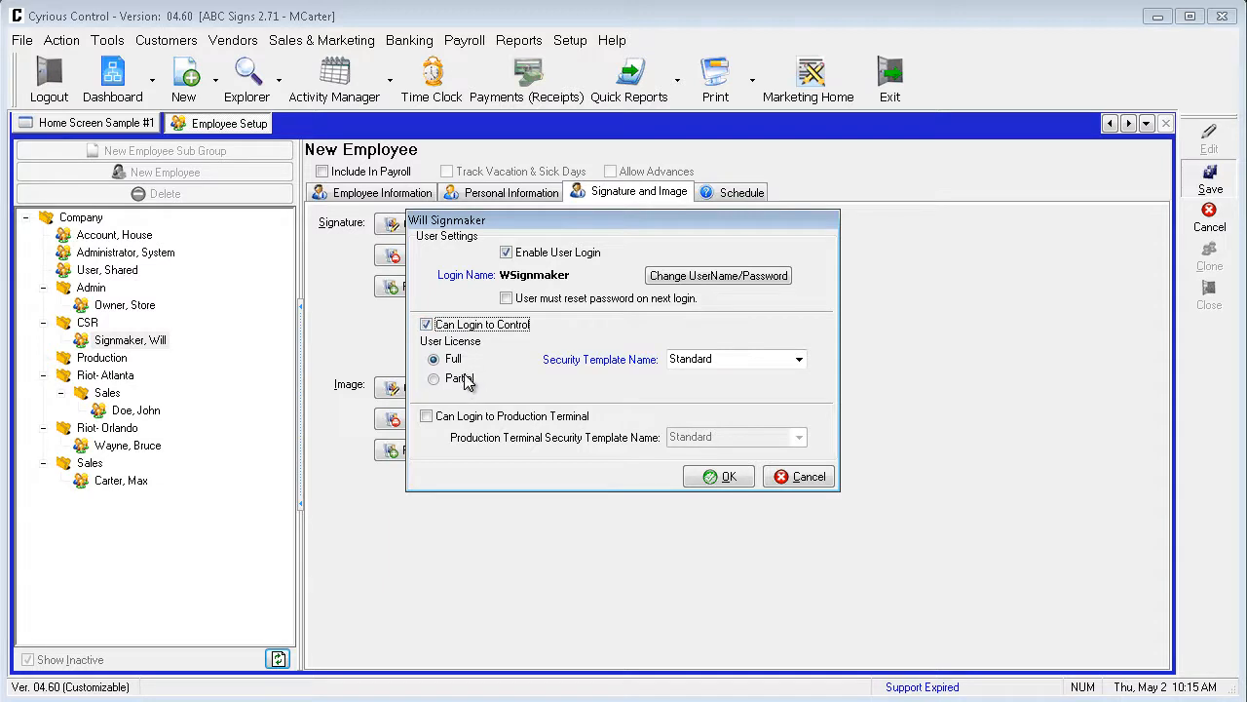
click(777, 365)
click(799, 361)
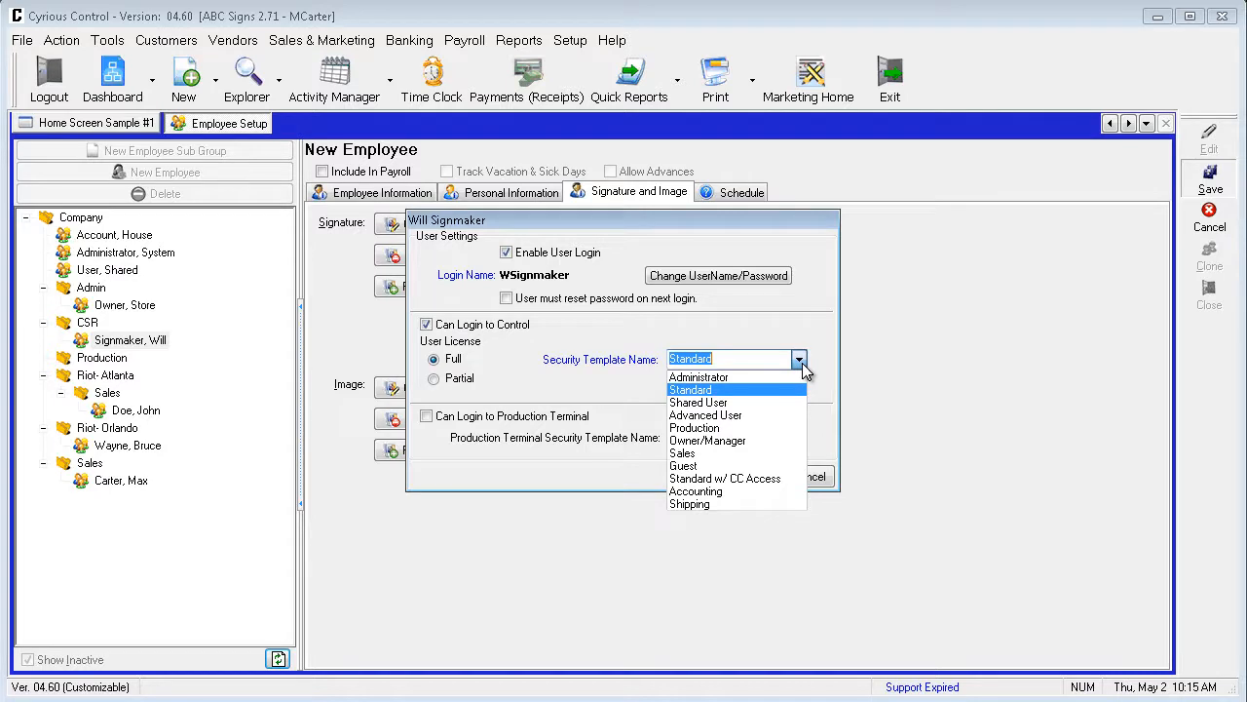
click(803, 366)
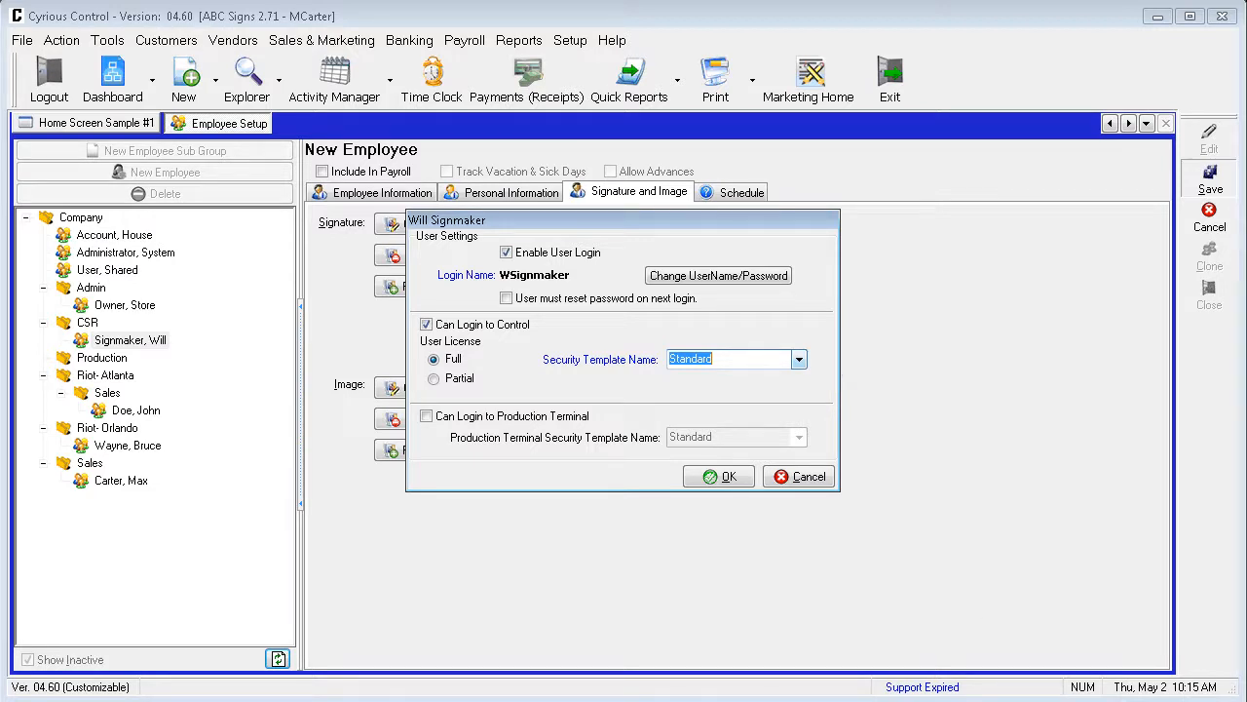
click(726, 478)
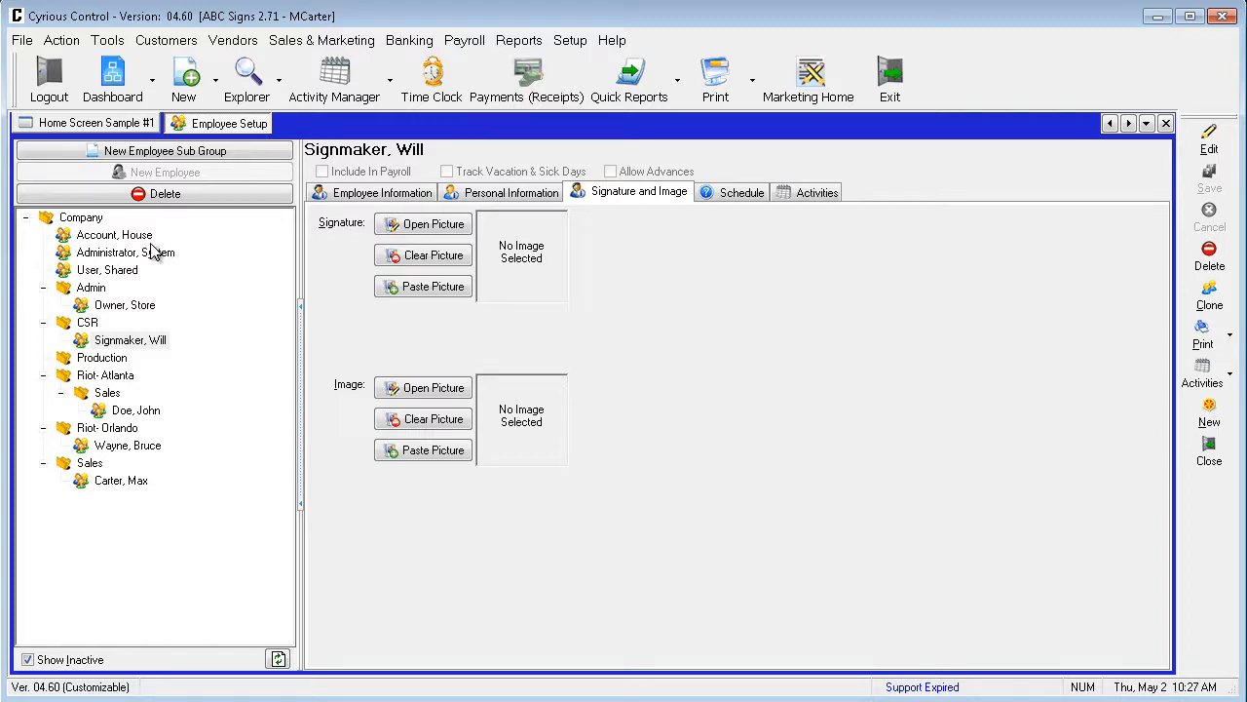
Create an employee subgroup named Development under Company and save it.
click(89, 218)
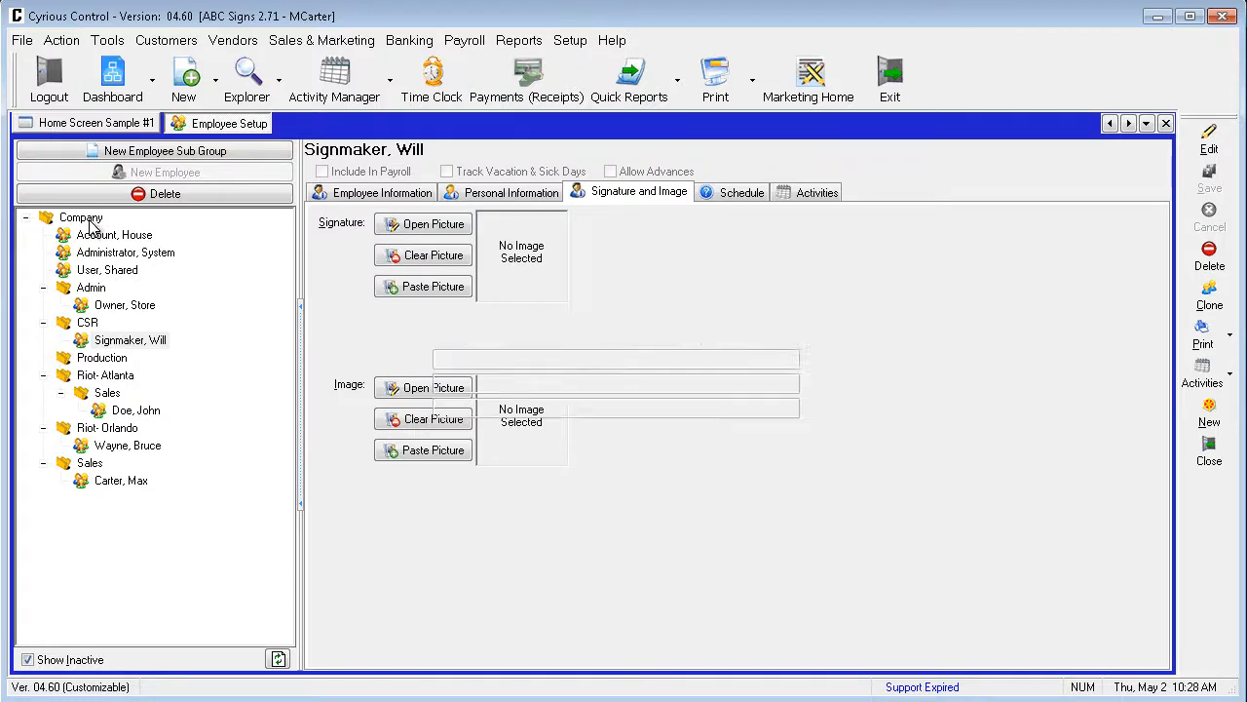
click(172, 159)
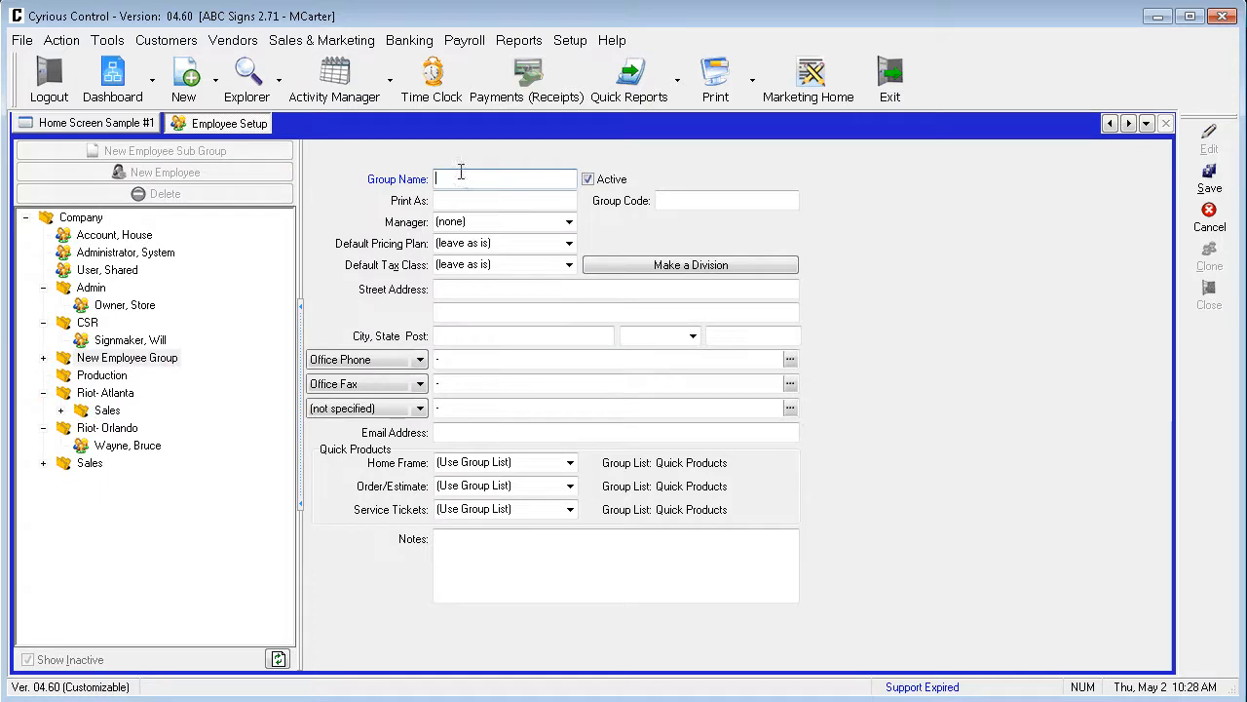
text(Development)
click(1230, 195)
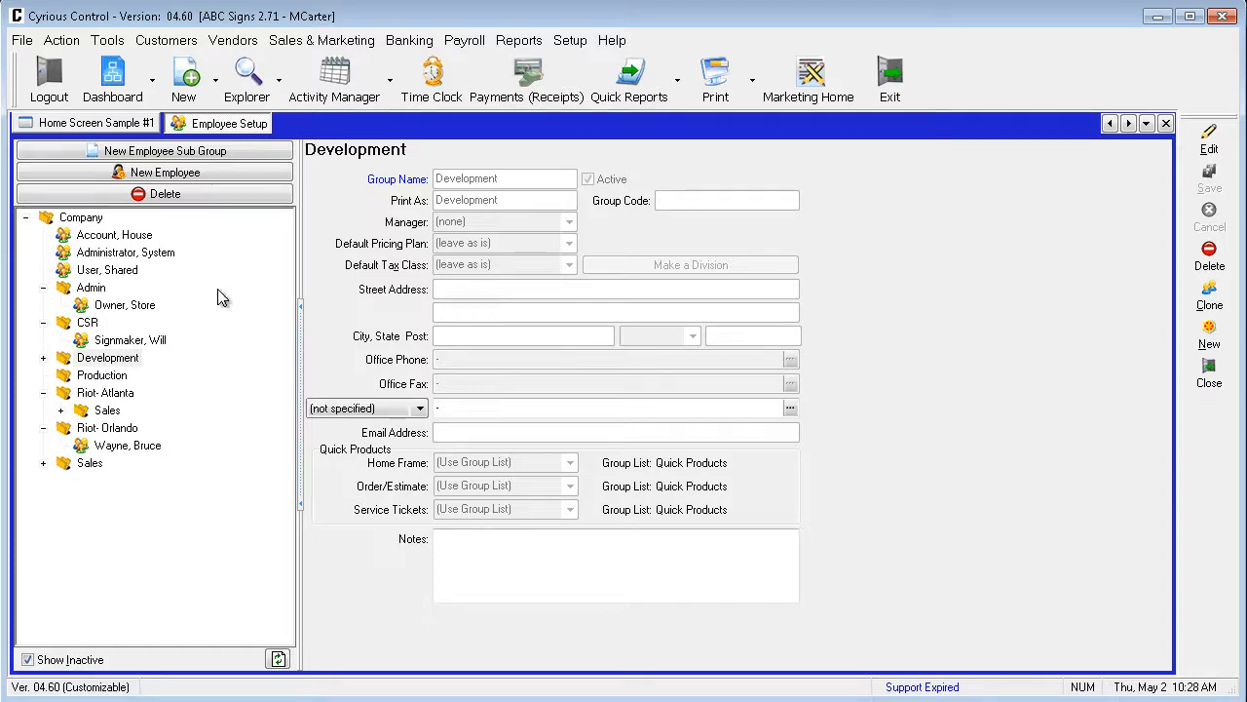
Open the CSR group's employee for editing, check the available Group assignments, and cancel without saving.
click(161, 341)
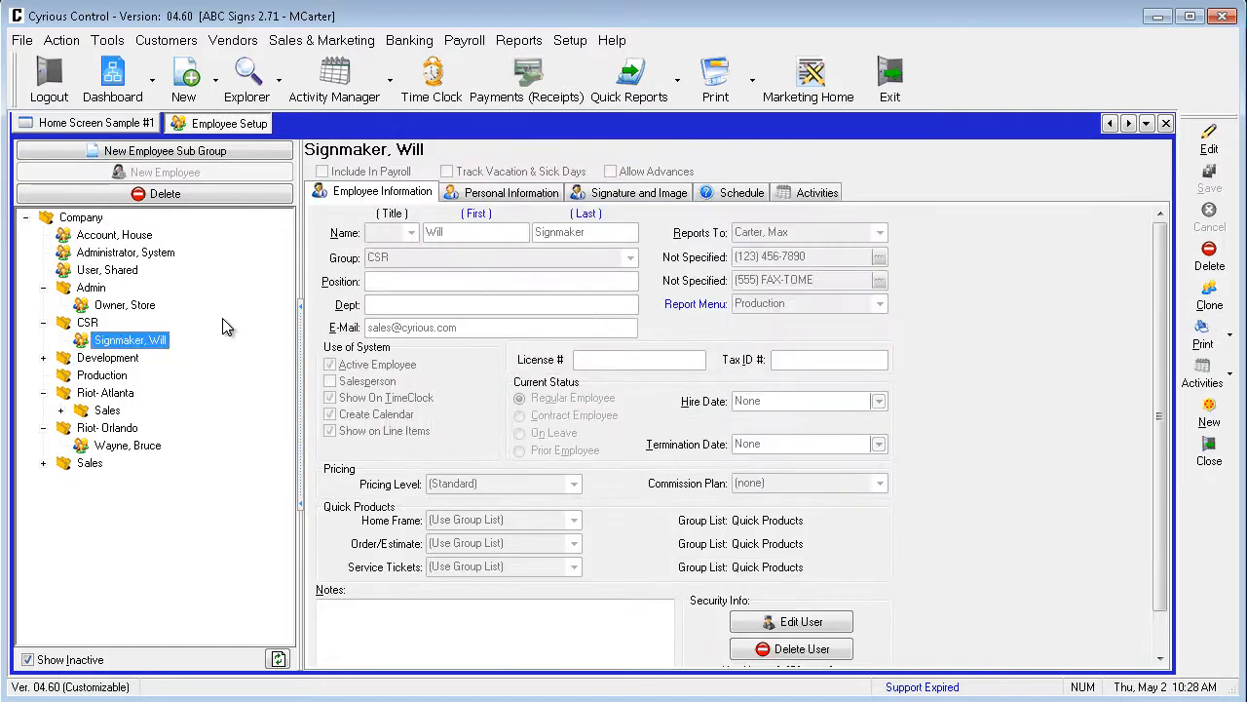
click(1206, 146)
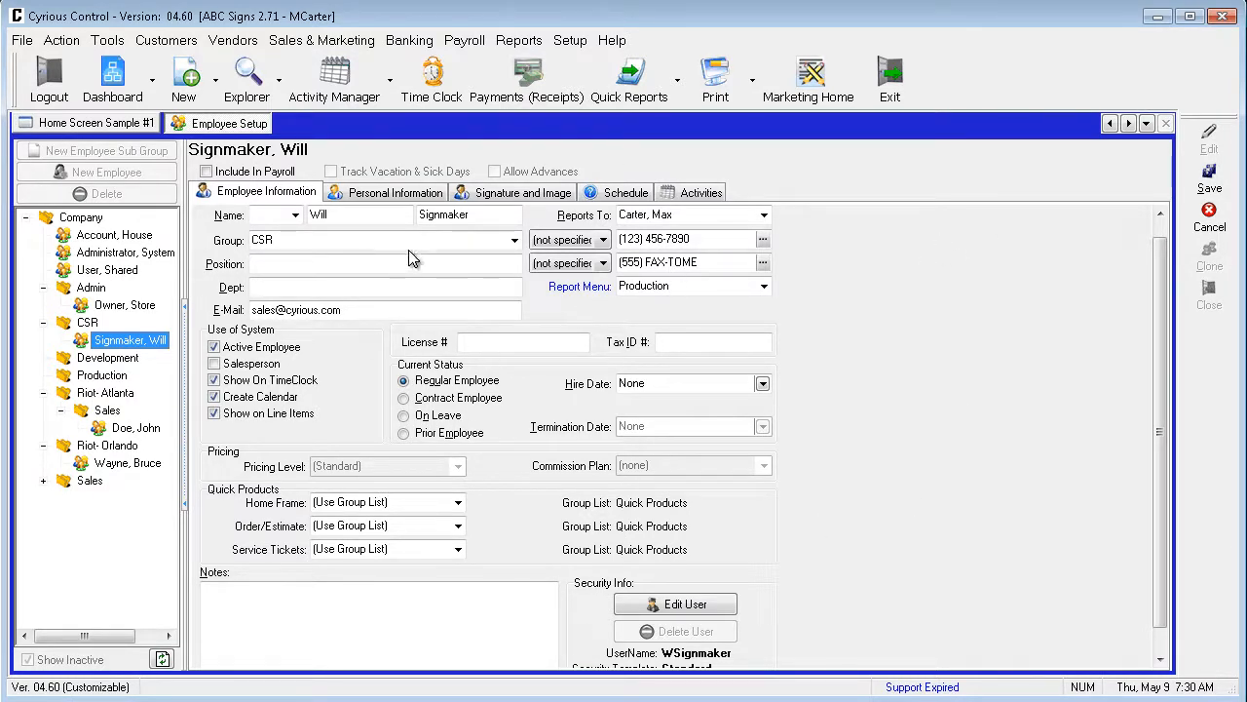
click(514, 241)
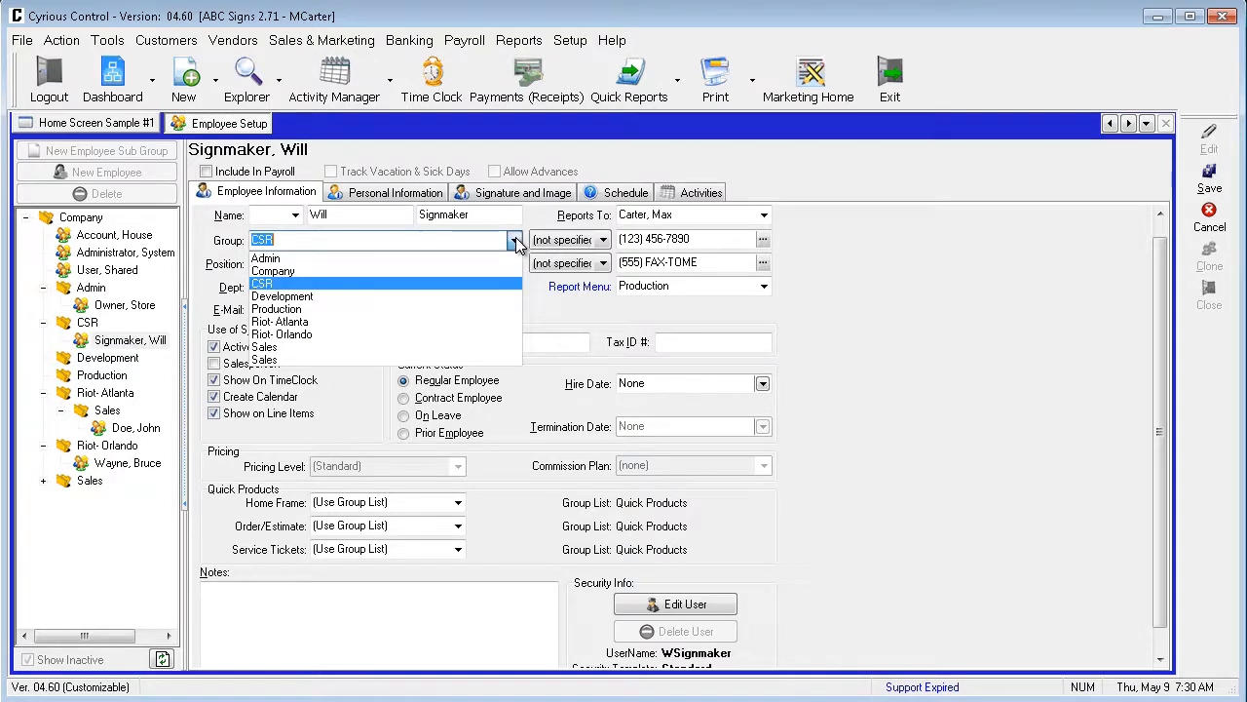
click(470, 284)
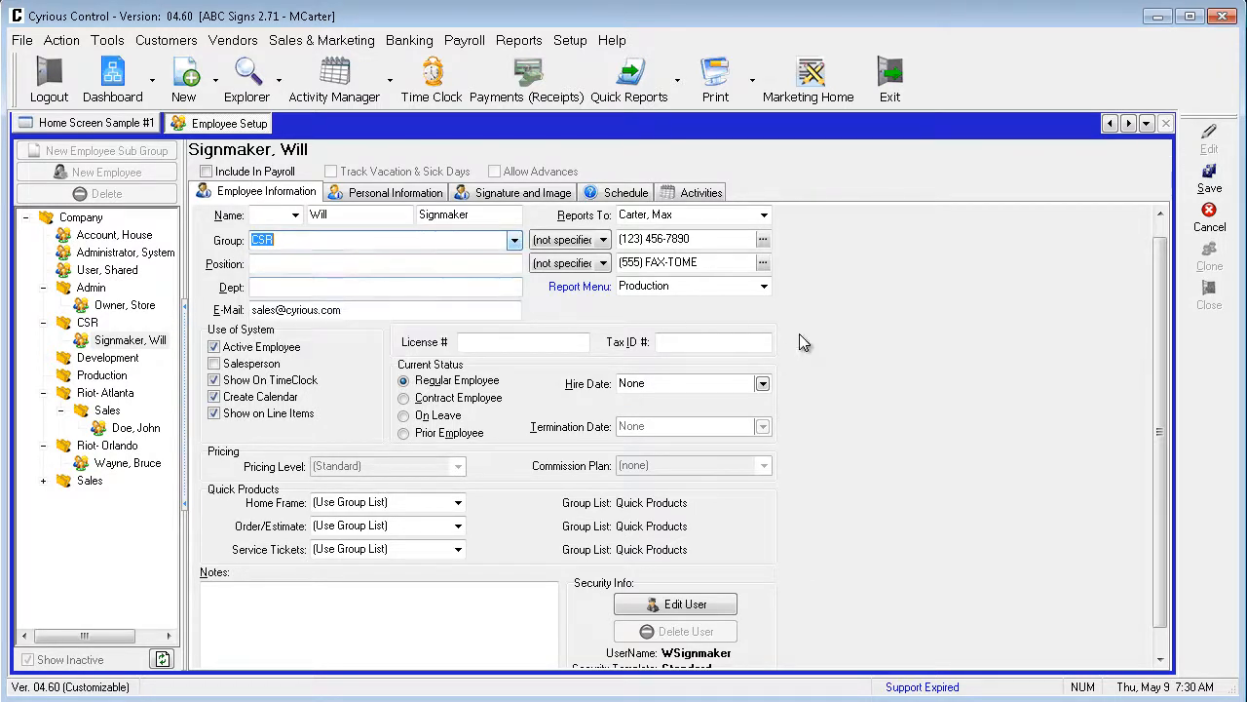
click(1210, 221)
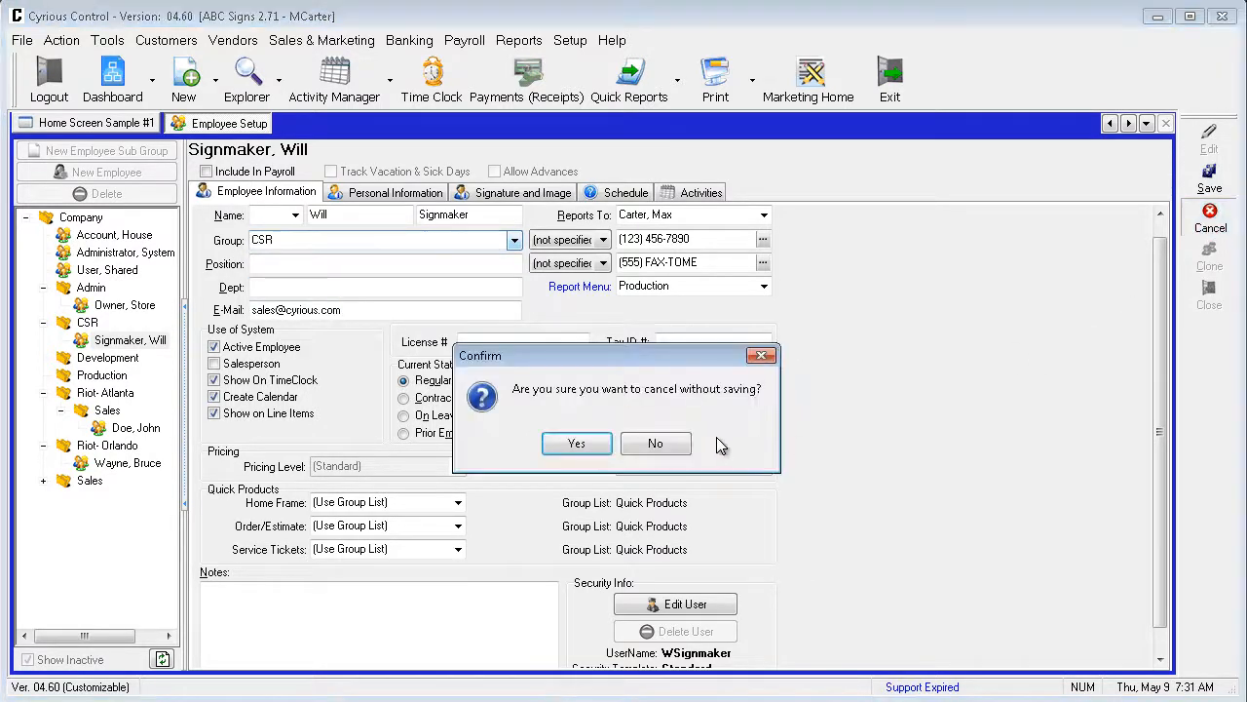
click(592, 445)
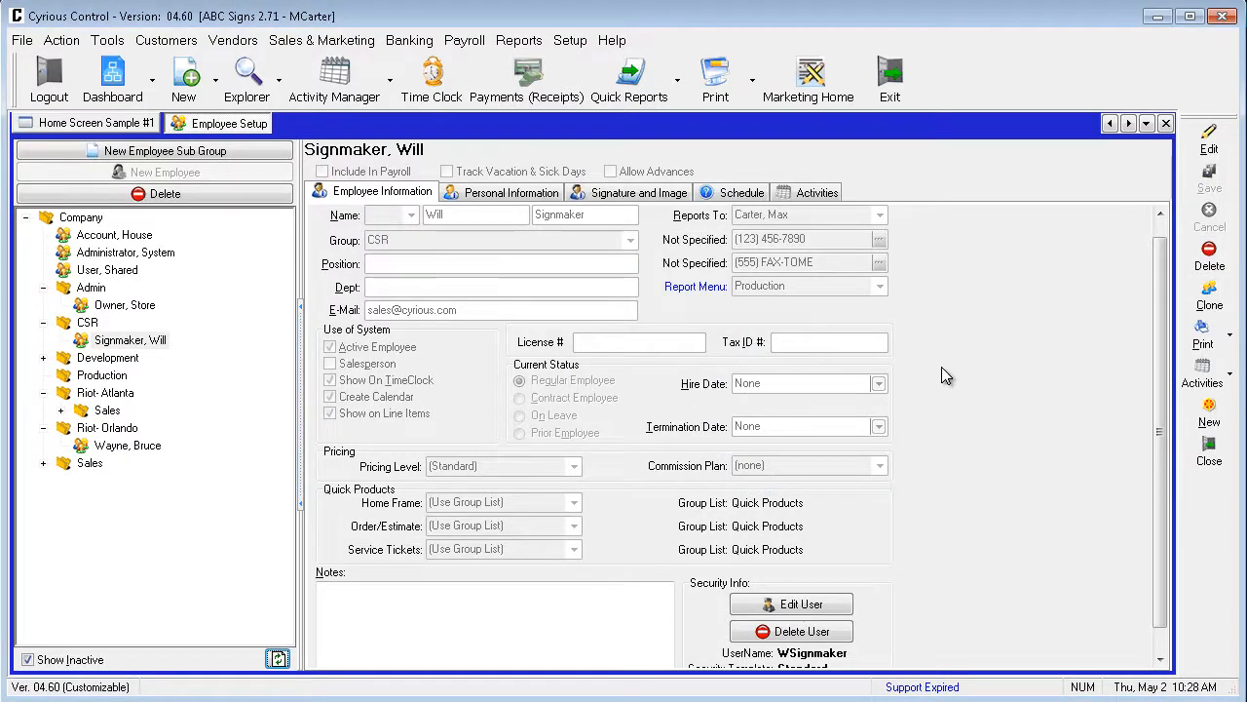
Open the CSR employee's user login settings and examine the available security templates.
scroll(1159, 390, down, 1)
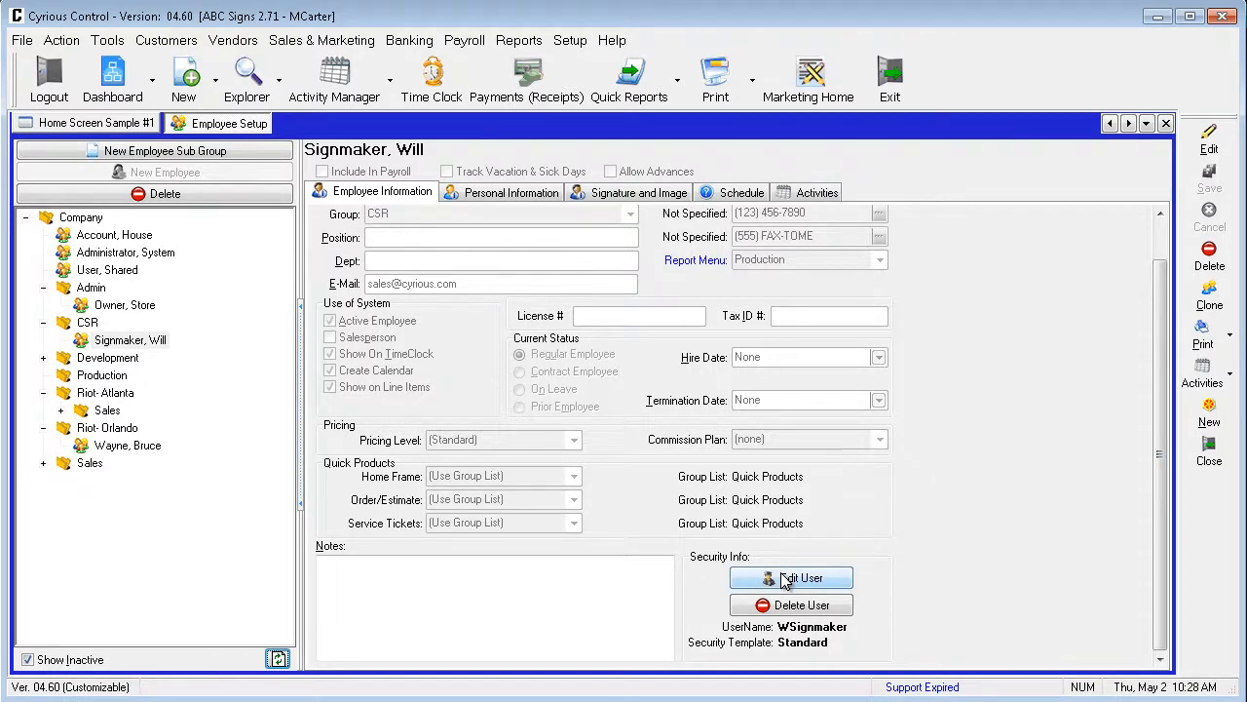
click(786, 579)
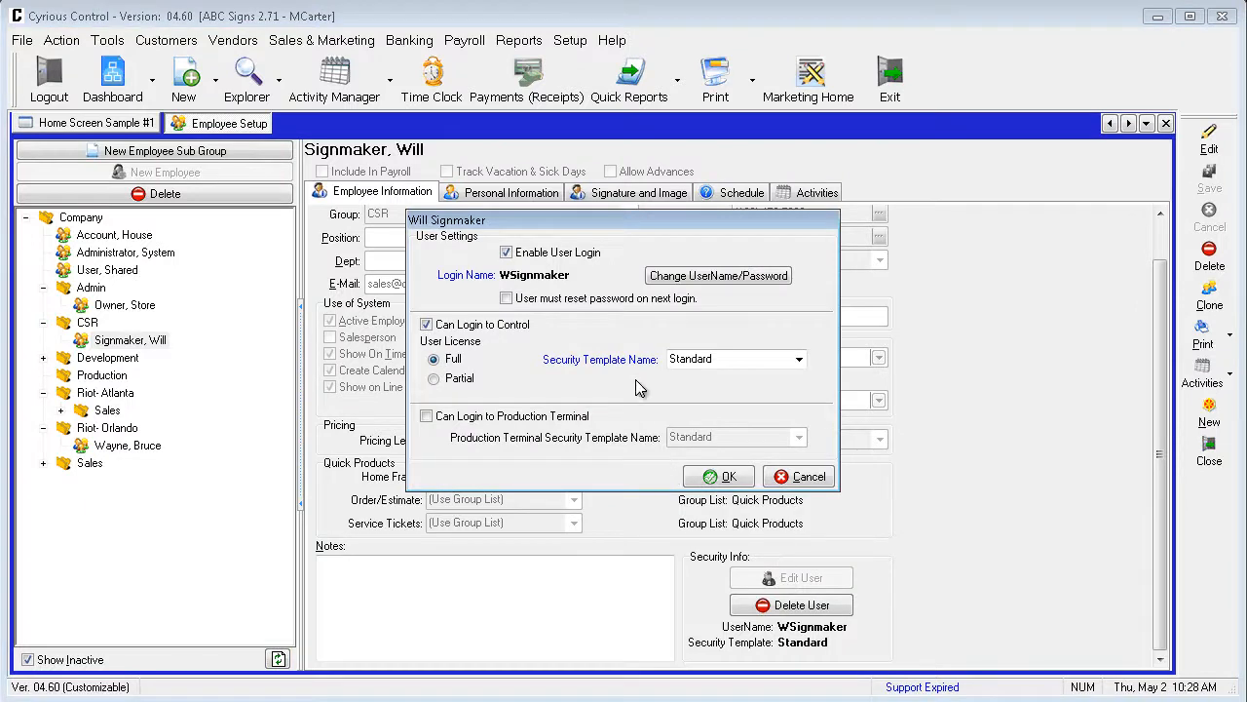
click(799, 359)
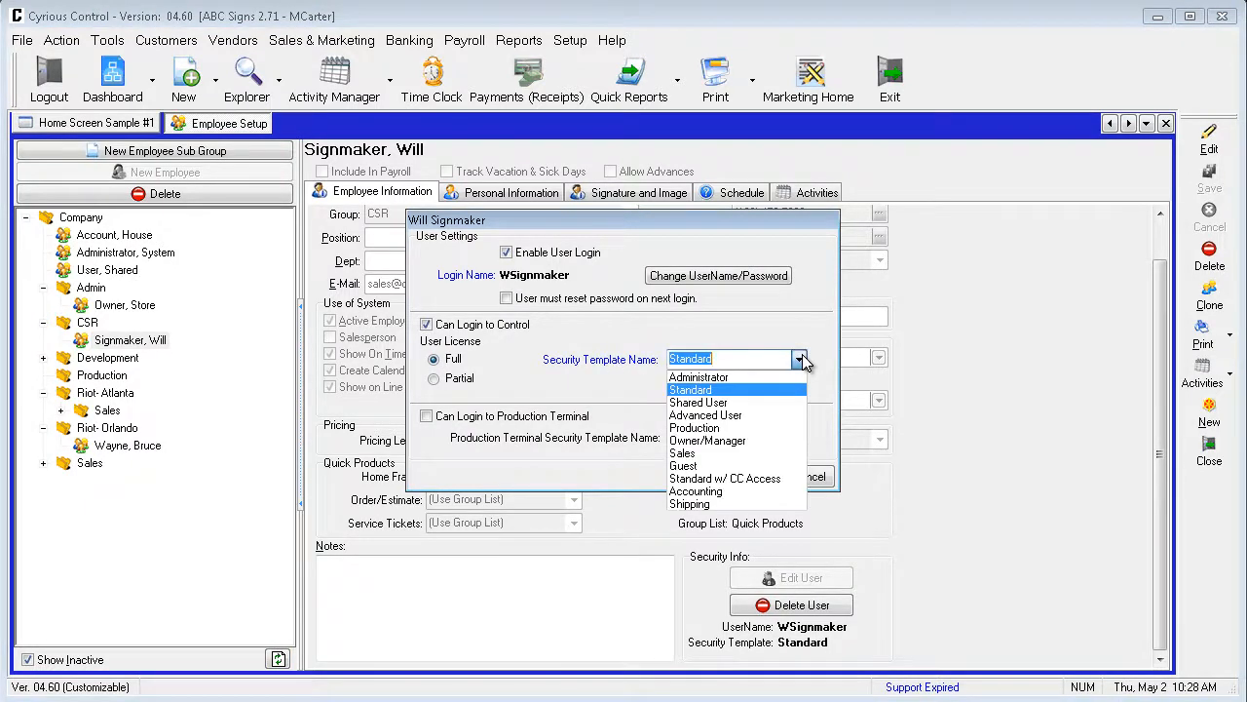
click(802, 356)
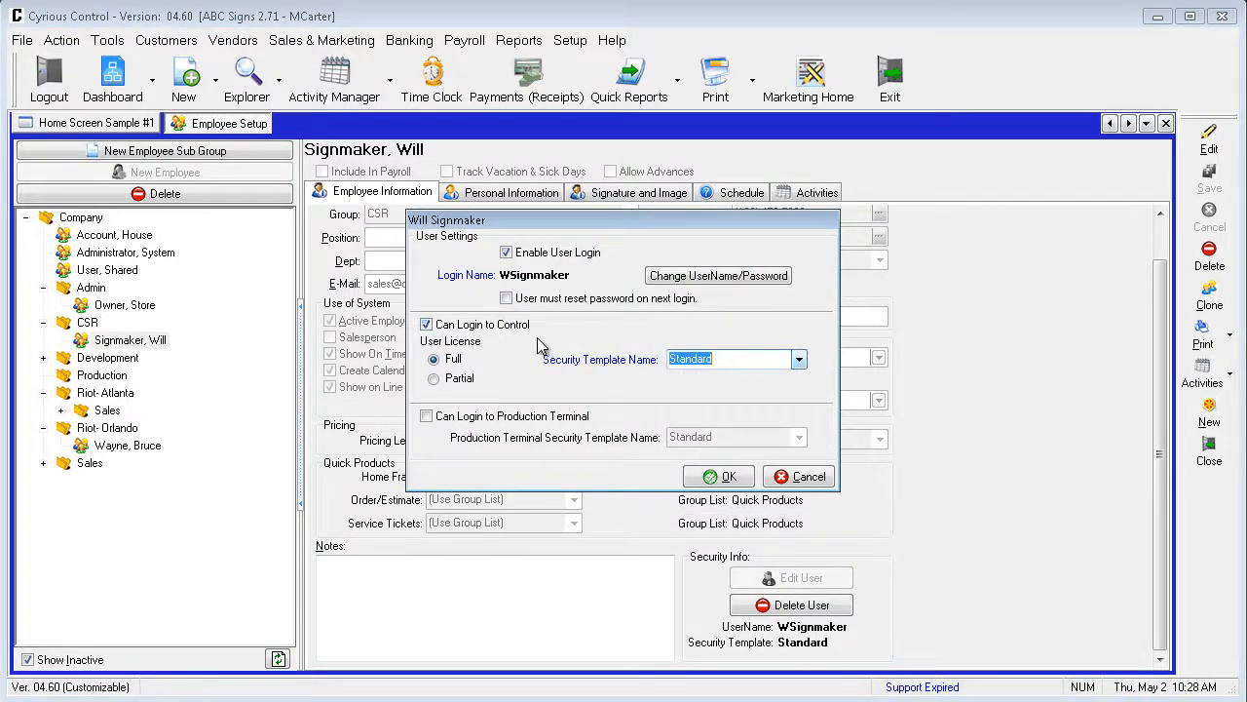